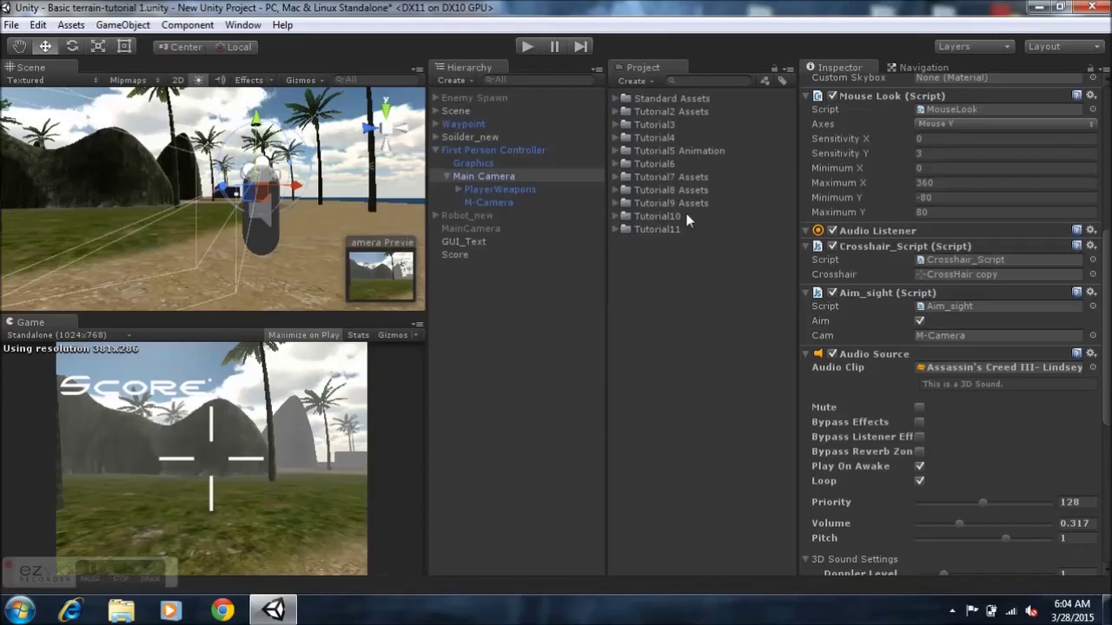
# Step: Collapse the Main Camera and First Person Controller hierarchies and clear the selection
pyautogui.click(447, 177)
pyautogui.click(436, 150)
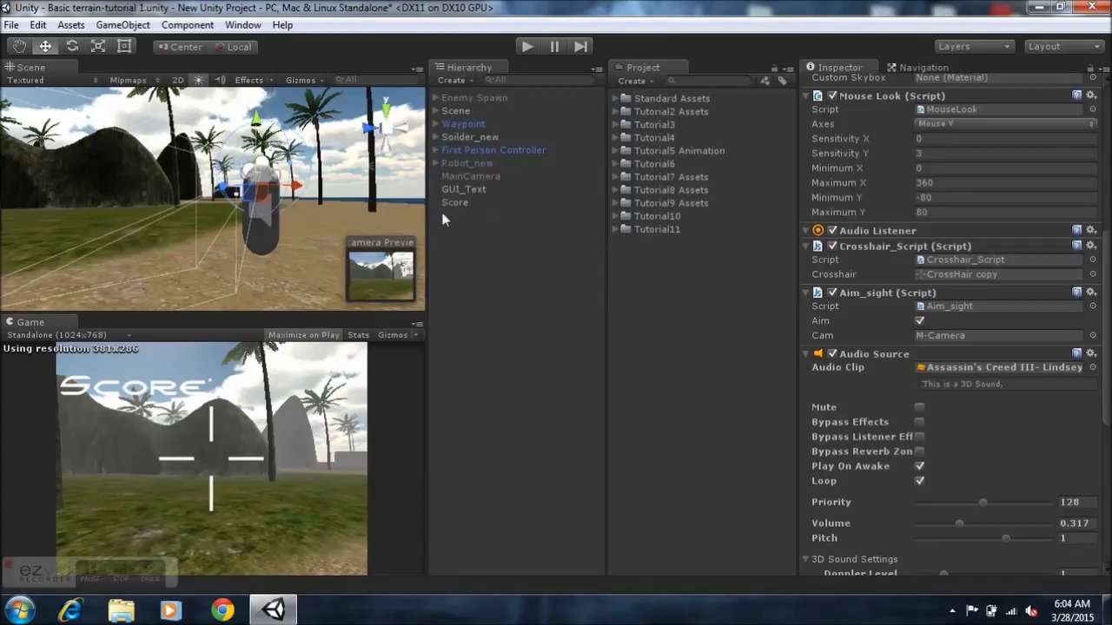
pyautogui.click(497, 242)
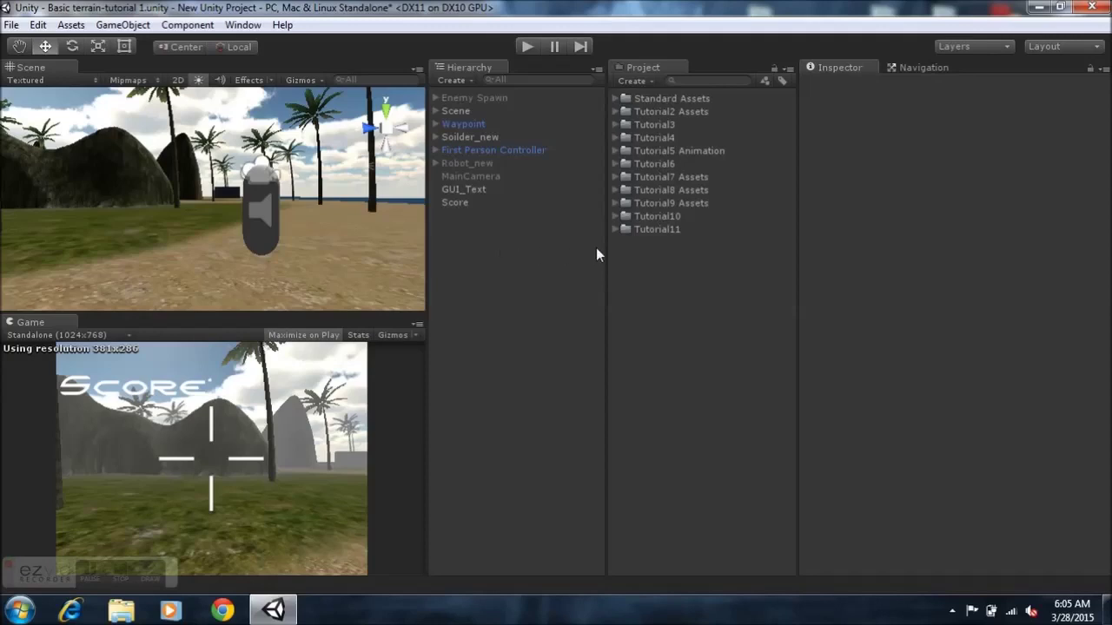
# Step: Examine the code of the Pause Button script in the Tutorial11 folder, then collapse the folder and clear the selection
pyautogui.click(640, 231)
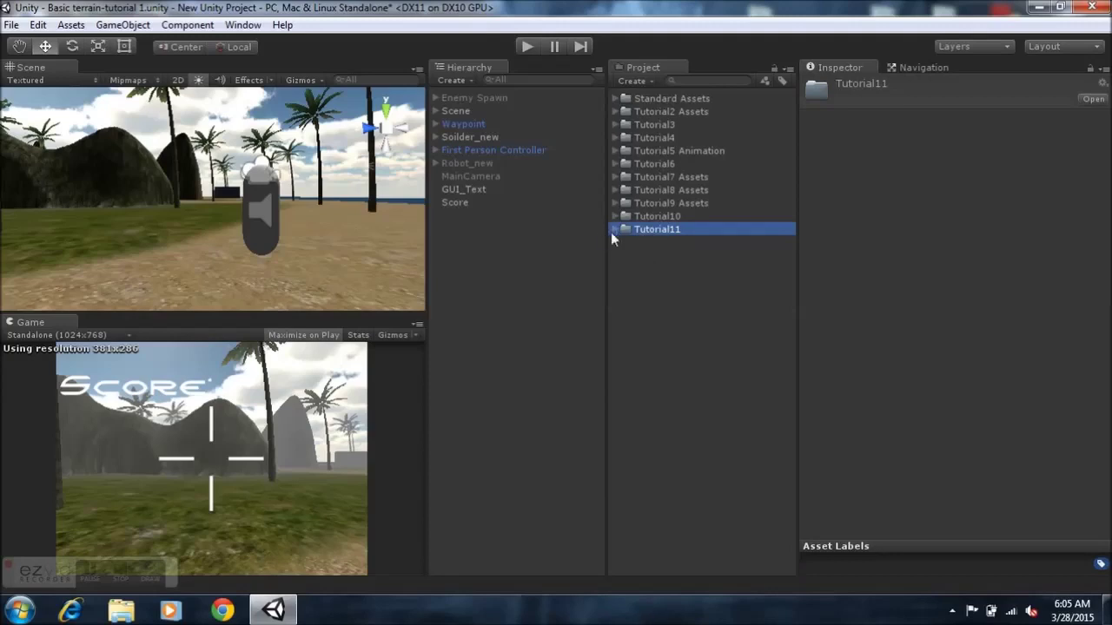
pyautogui.click(613, 230)
pyautogui.click(664, 243)
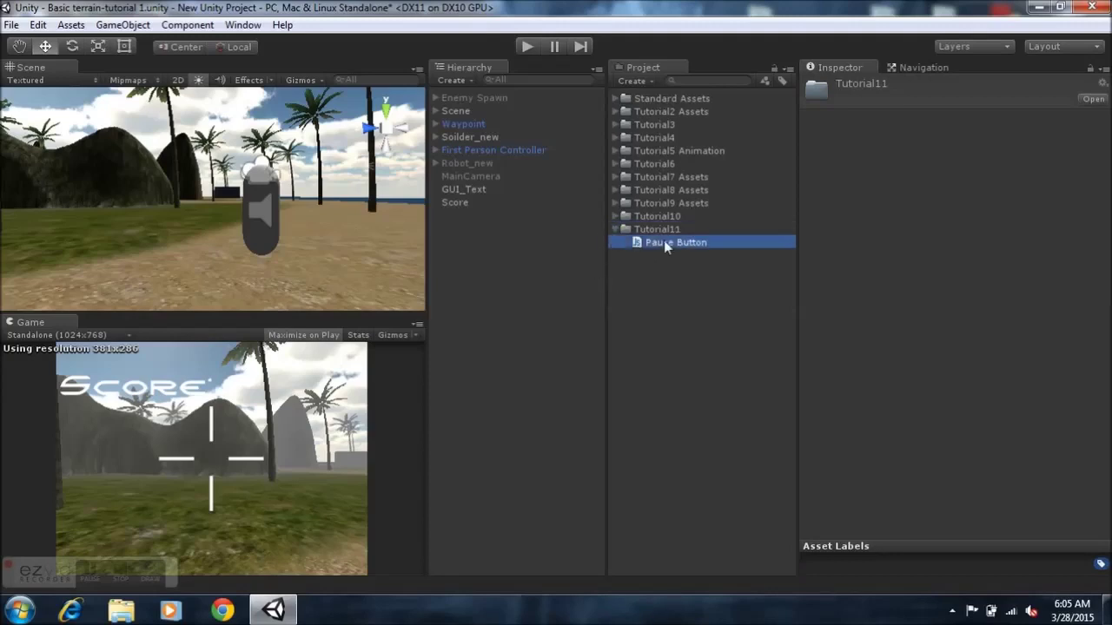
pyautogui.click(616, 231)
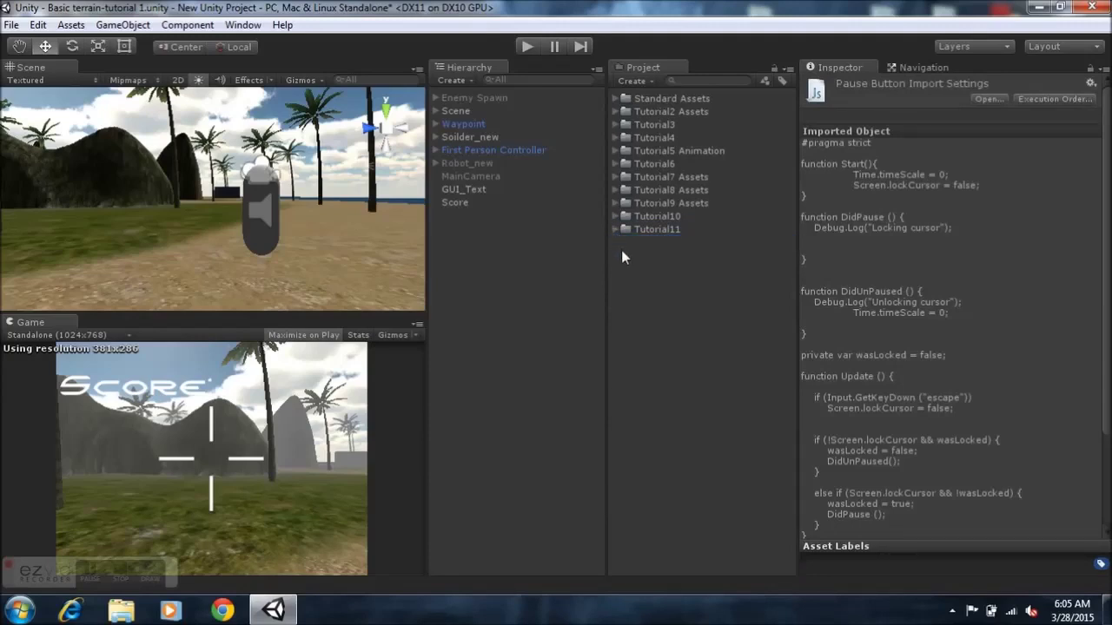
pyautogui.click(625, 253)
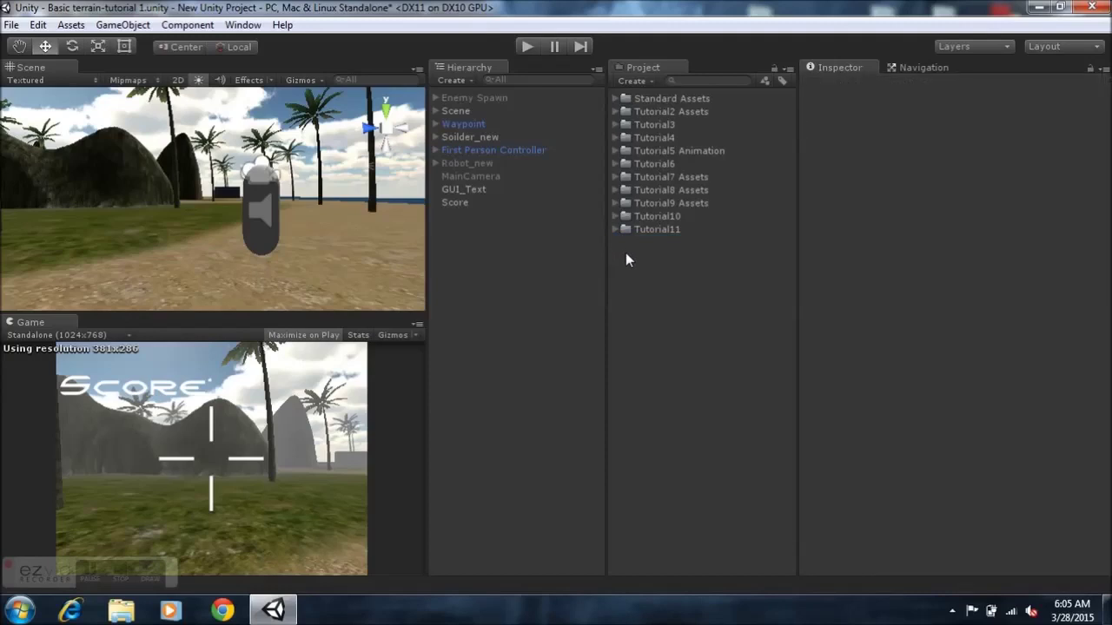
# Step: Expand the Tutorial11 folder and check the Pause Button script component on the First Person Controller
pyautogui.click(616, 231)
pyautogui.moveTo(647, 245); pyautogui.dragTo(616, 276)
pyautogui.click(475, 149)
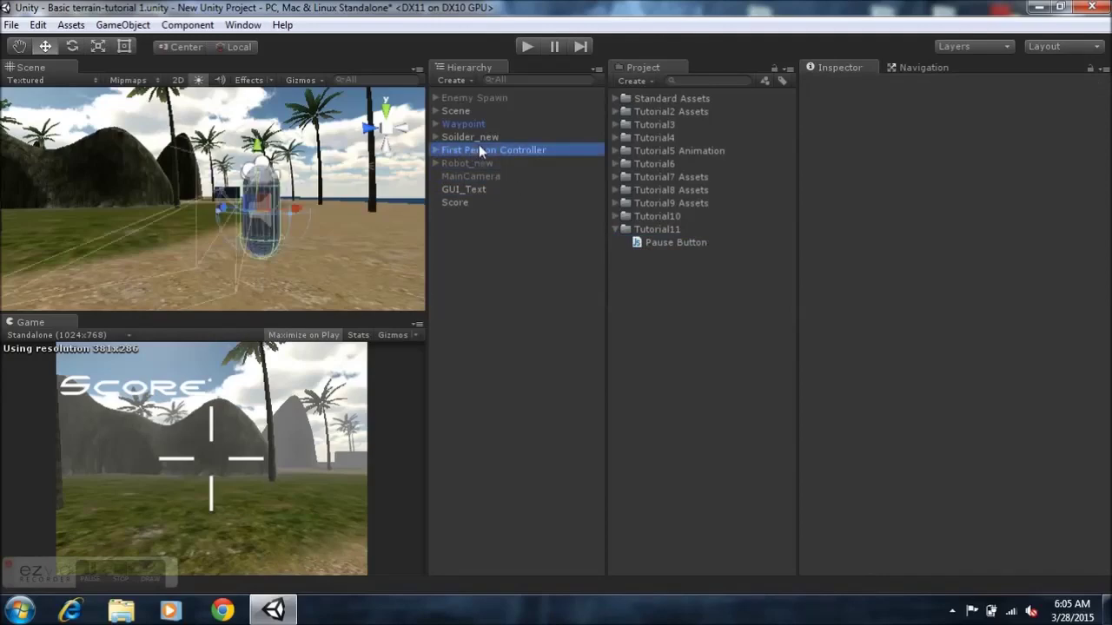
pyautogui.scroll(-5, 954, 334)
pyautogui.scroll(-3, 955, 340)
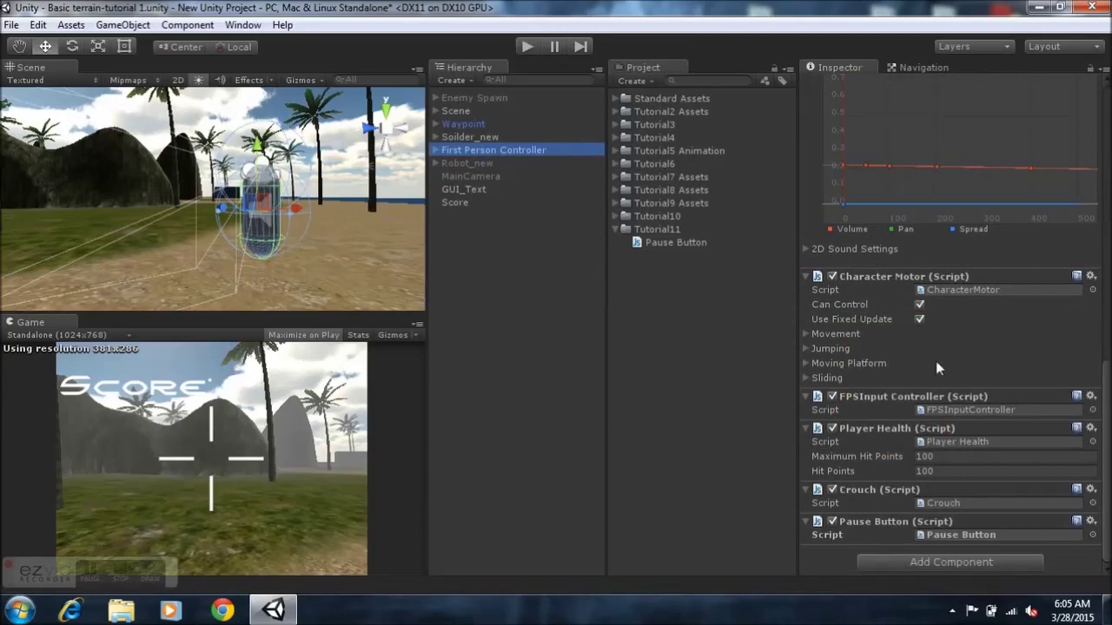
# Step: Review the Aim_sight script component and its options on the First Person Controller's Main Camera, leaving everything as it is
pyautogui.click(437, 151)
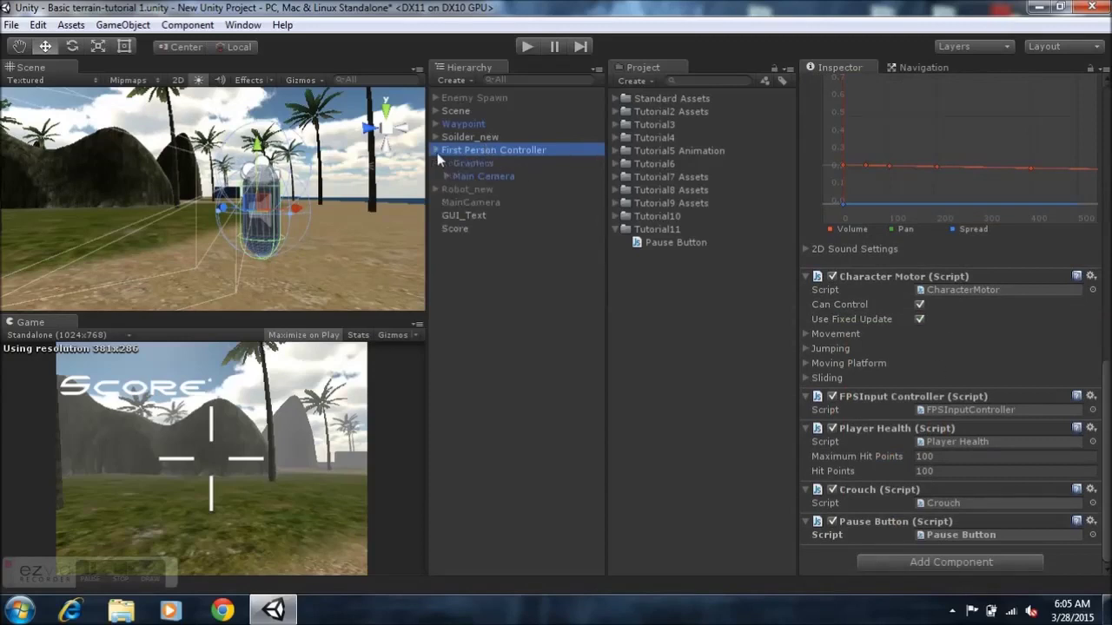
pyautogui.click(483, 177)
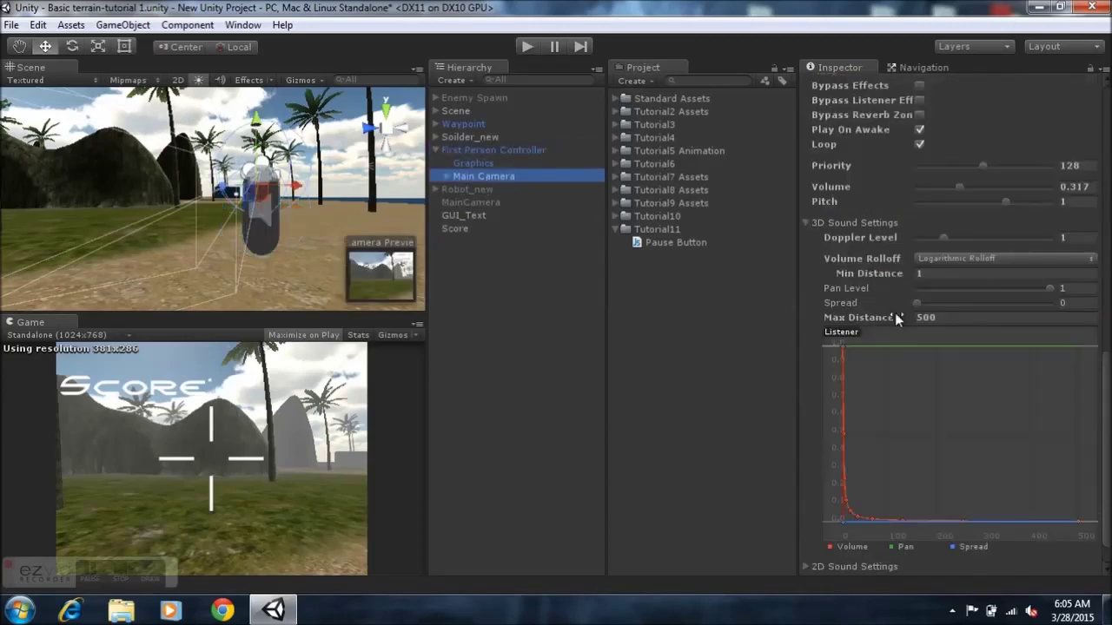
pyautogui.scroll(10, 899, 315)
pyautogui.scroll(-5, 900, 315)
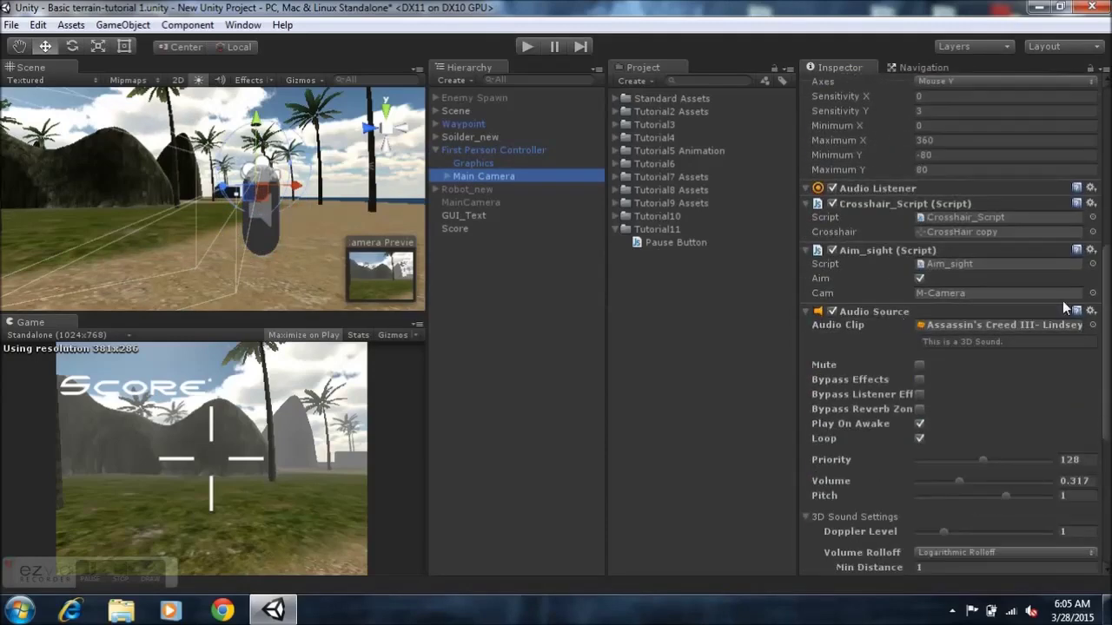
pyautogui.click(1091, 251)
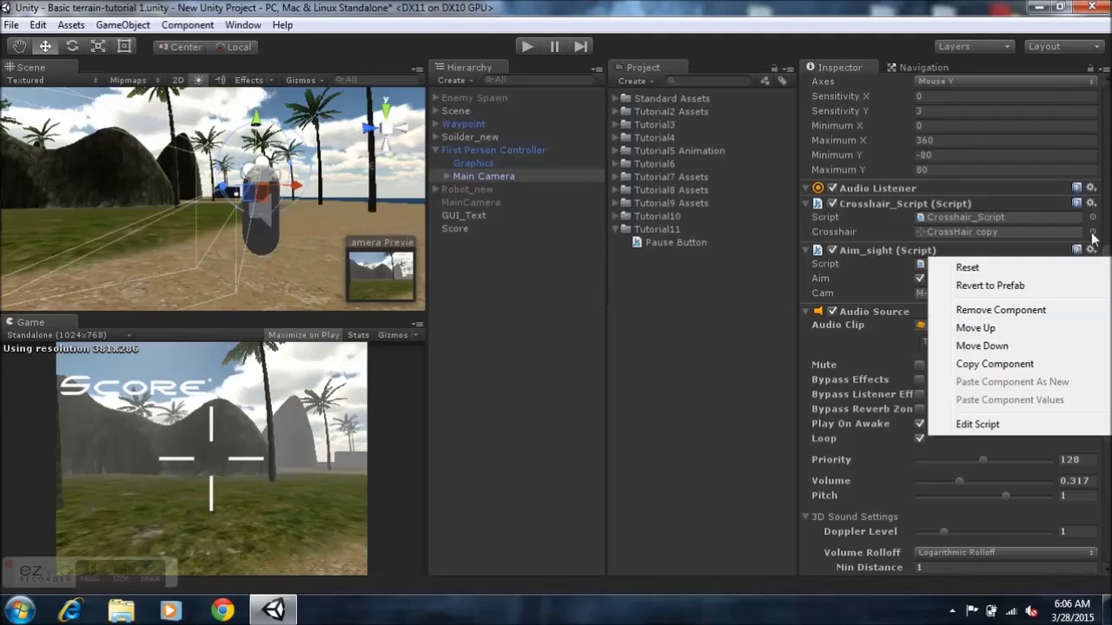
pyautogui.click(511, 318)
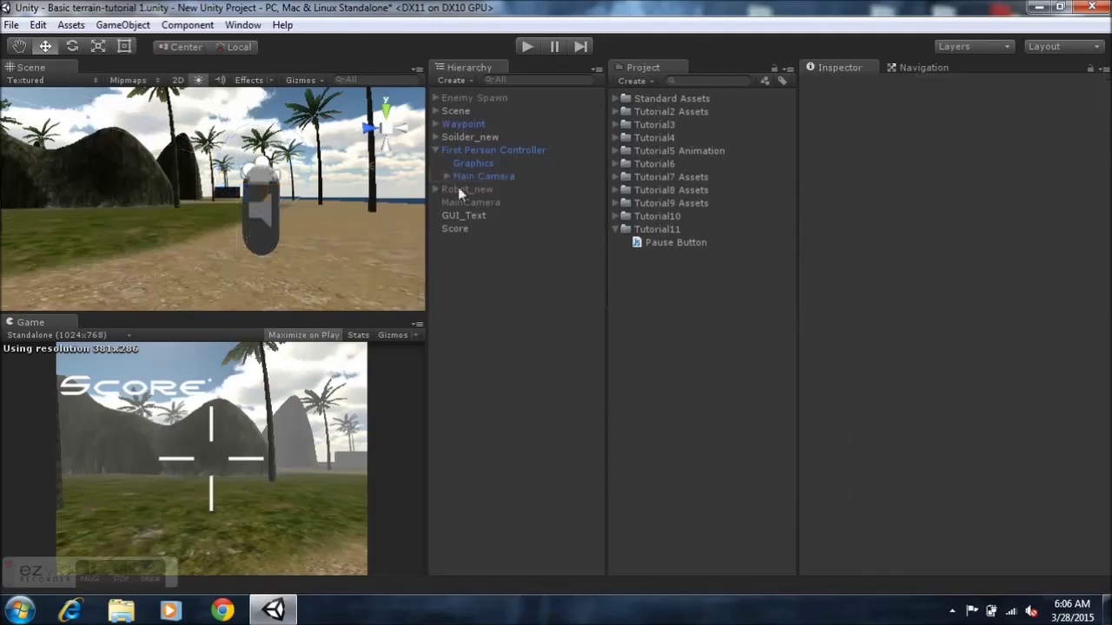
pyautogui.click(435, 150)
# Step: Run the game and test the pause script by resuming, pausing and resuming play again
pyautogui.click(527, 46)
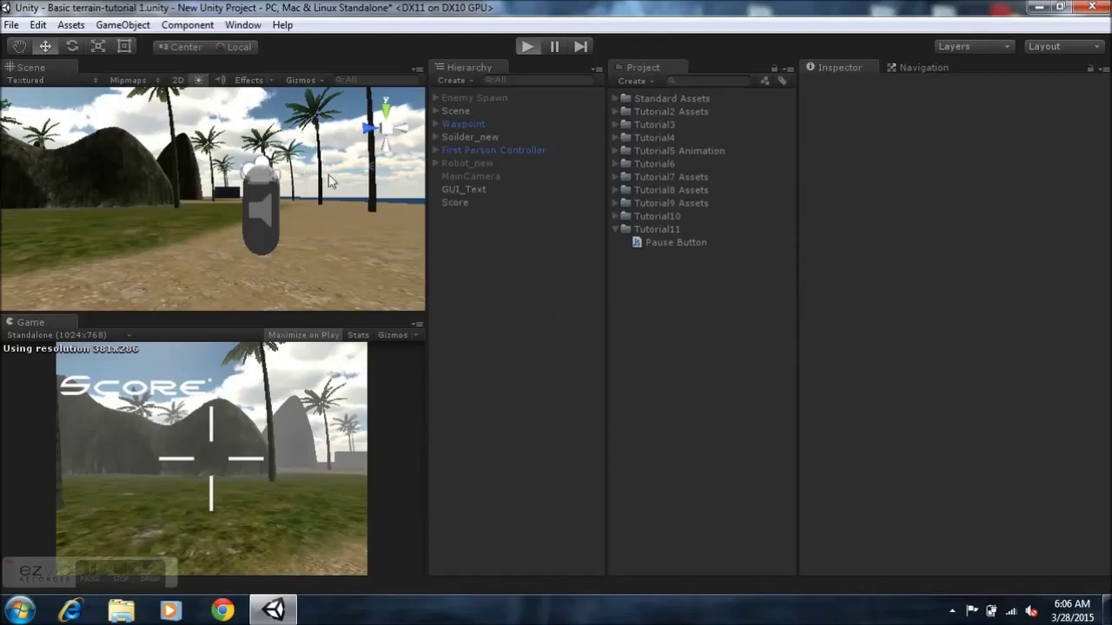
pyautogui.hotkey('ctrl', 'p')
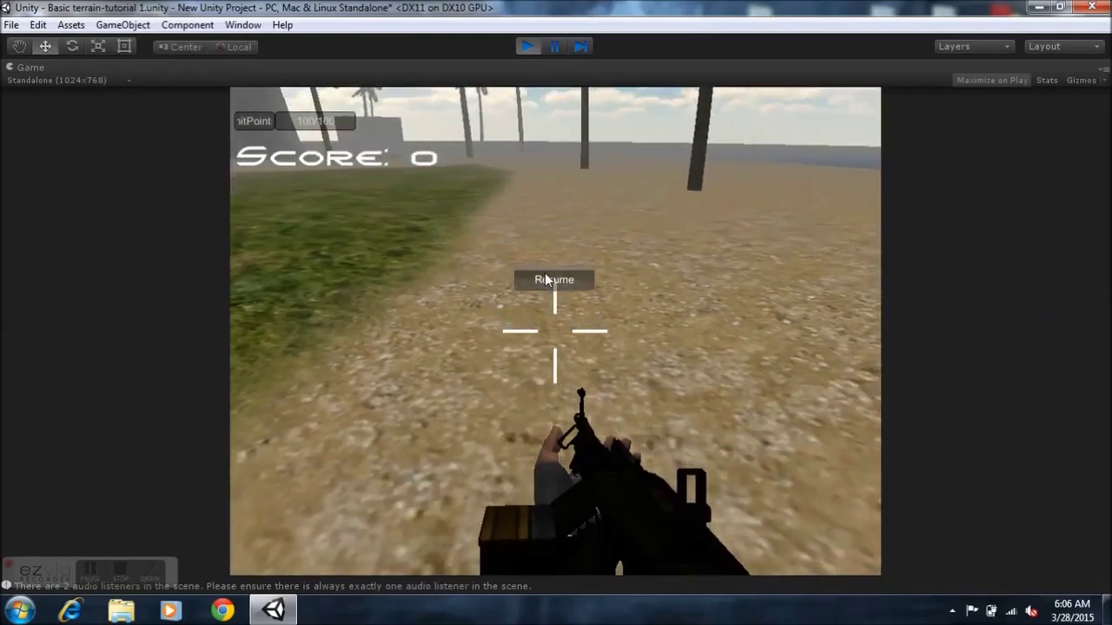
pyautogui.click(544, 275)
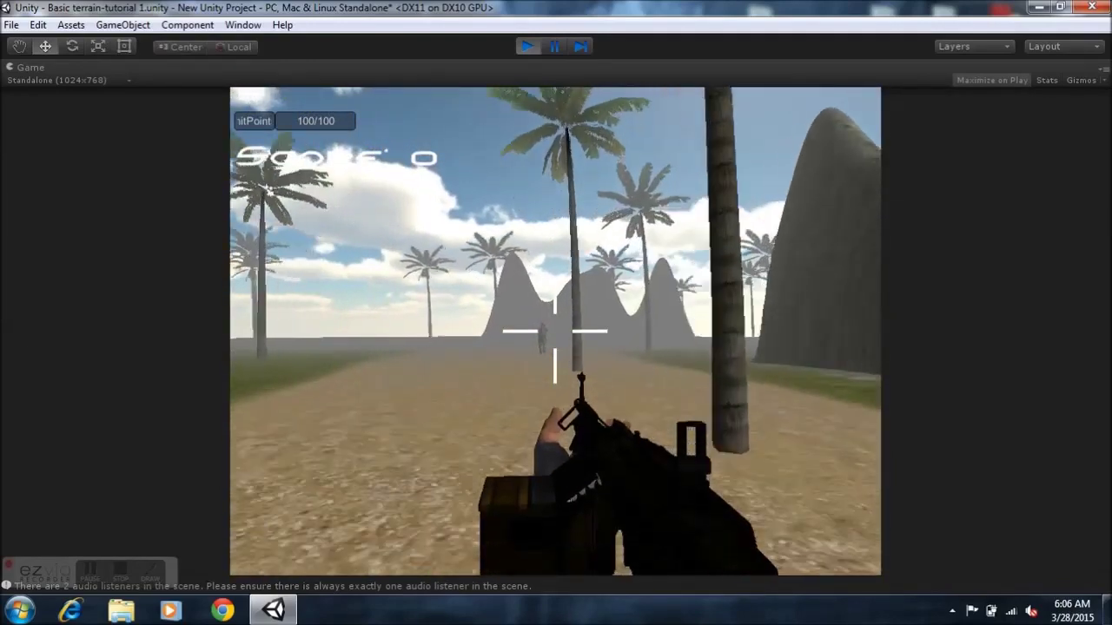
pyautogui.press('Escape')
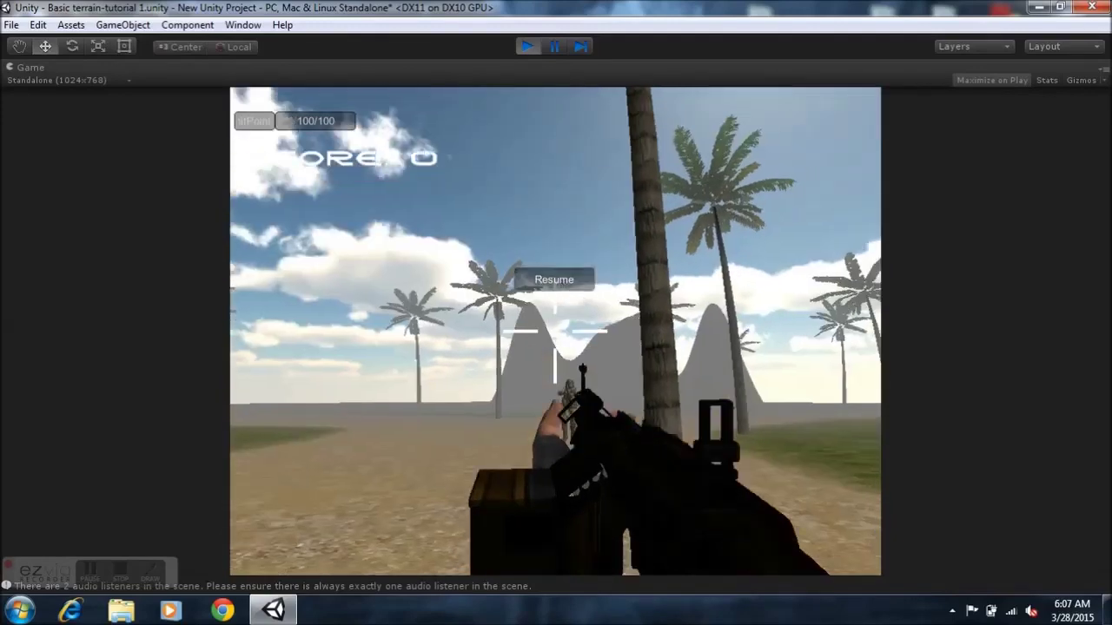
pyautogui.click(554, 279)
# Step: Play-test the resumed game by moving along the path and shooting the enemy soldiers, then pause it and exit play mode
pyautogui.press('s')
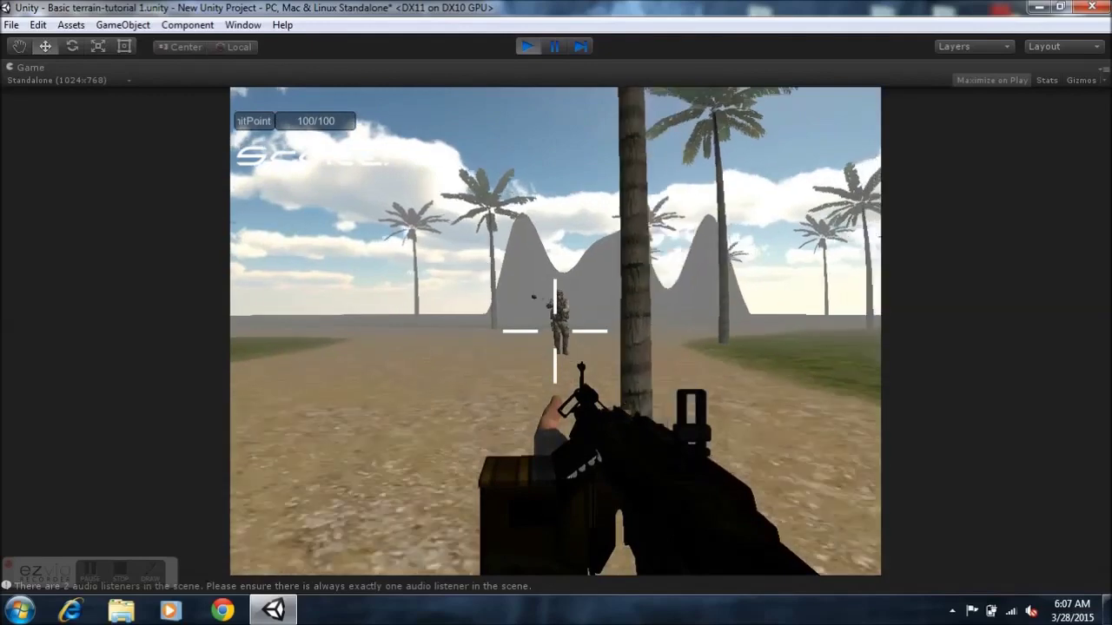
pyautogui.press('w')
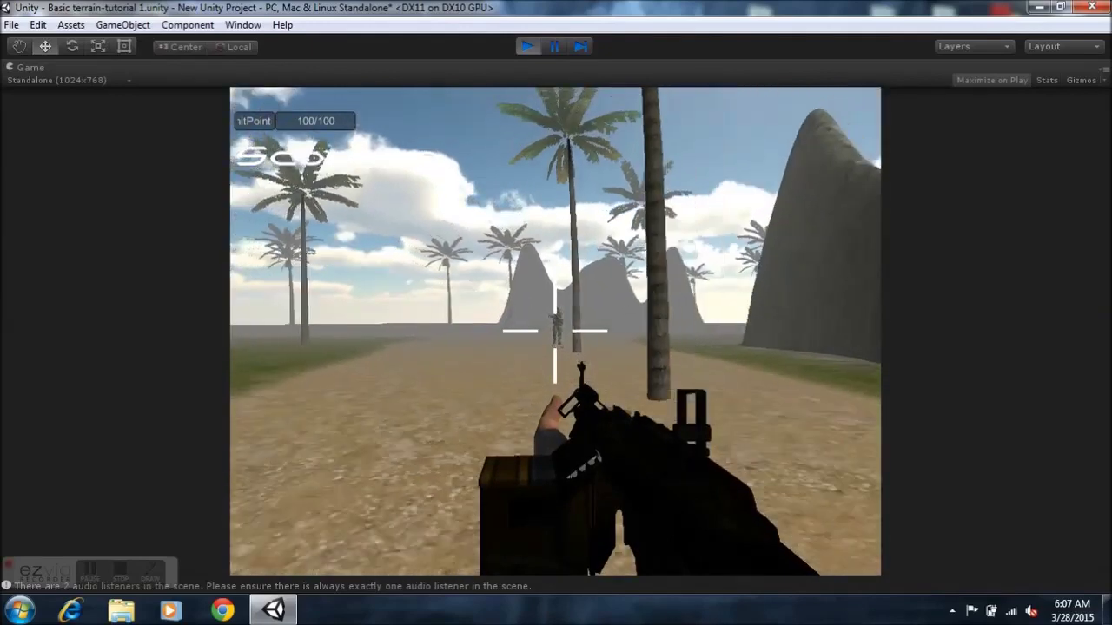
pyautogui.press('s')
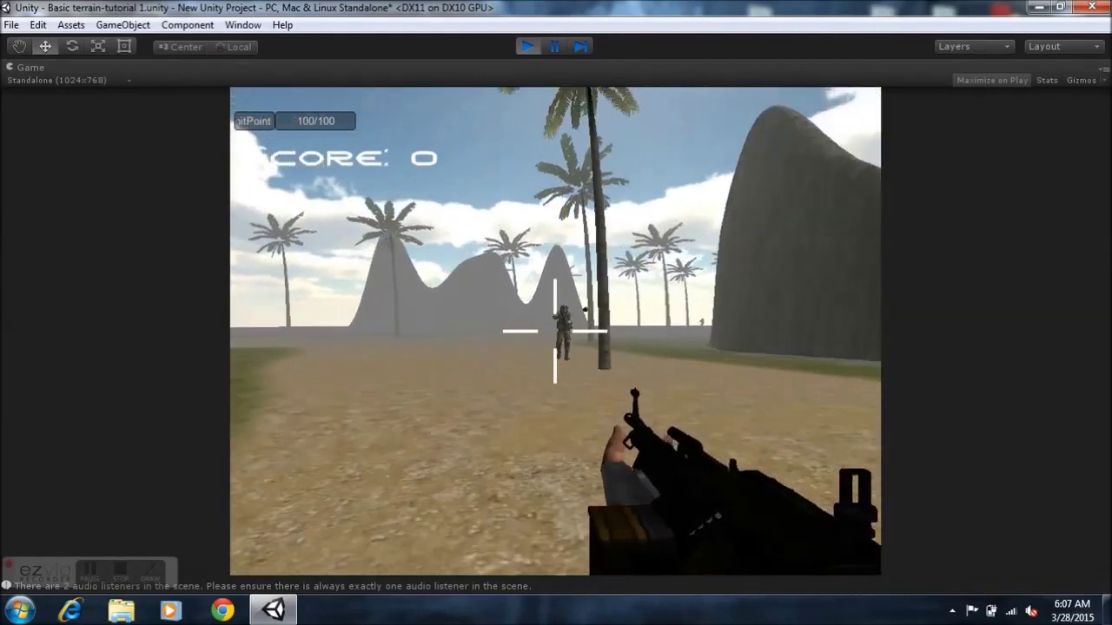
pyautogui.click(556, 331)
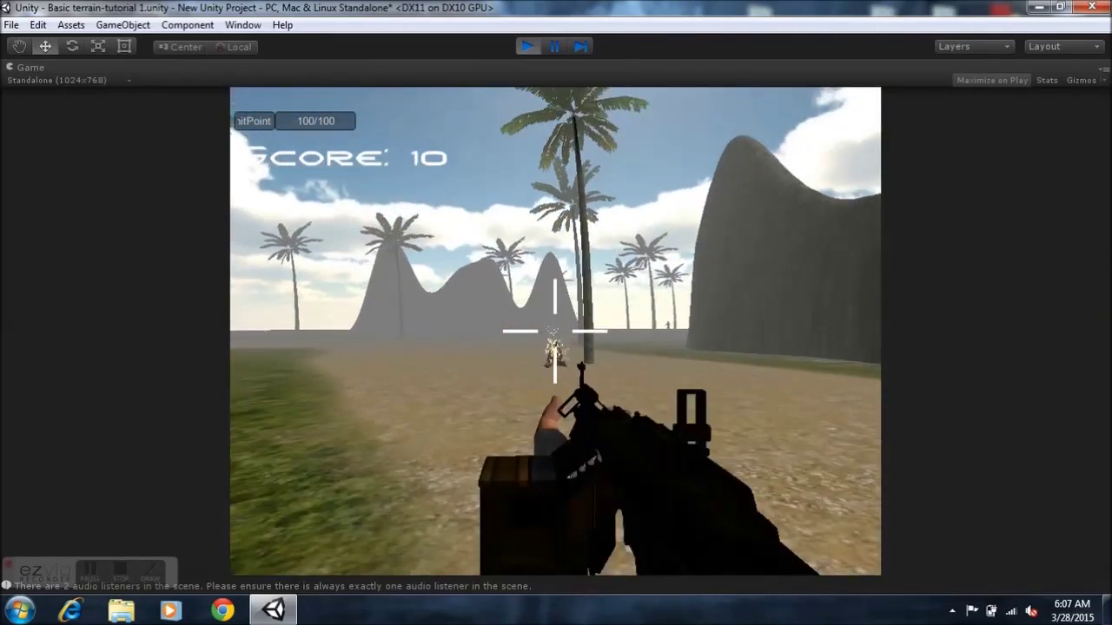
pyautogui.press('w')
pyautogui.press('w')
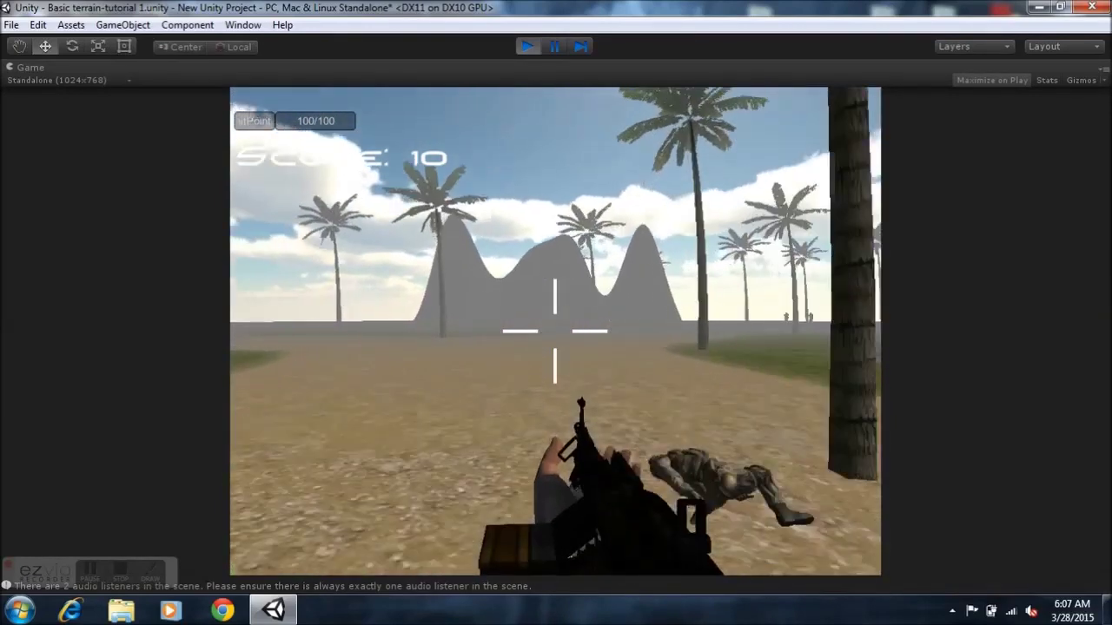
pyautogui.press('w')
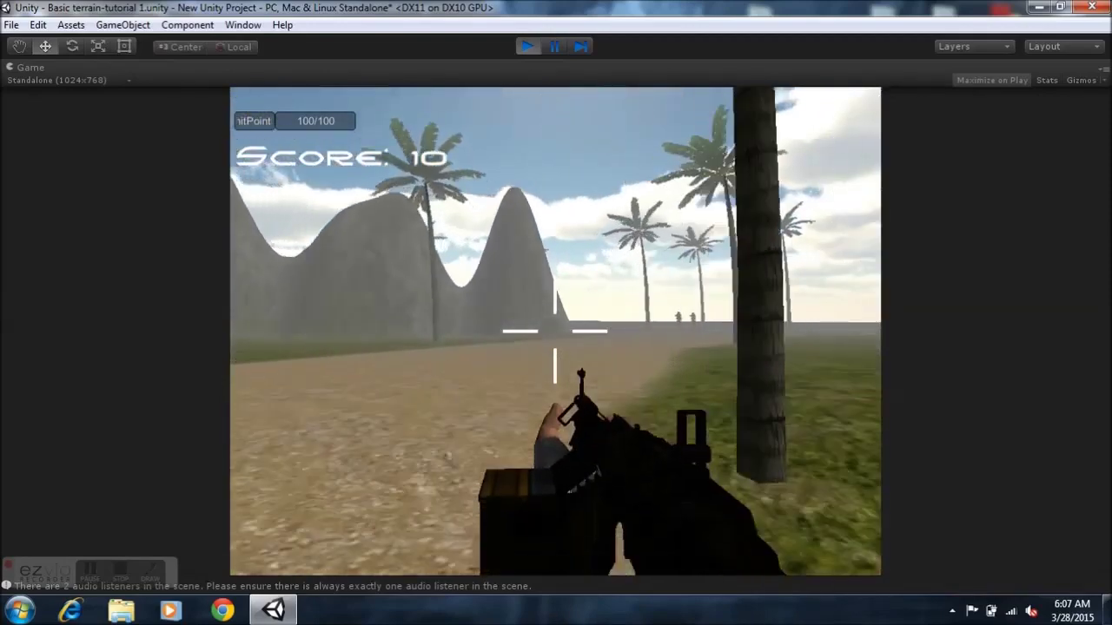
pyautogui.press('w')
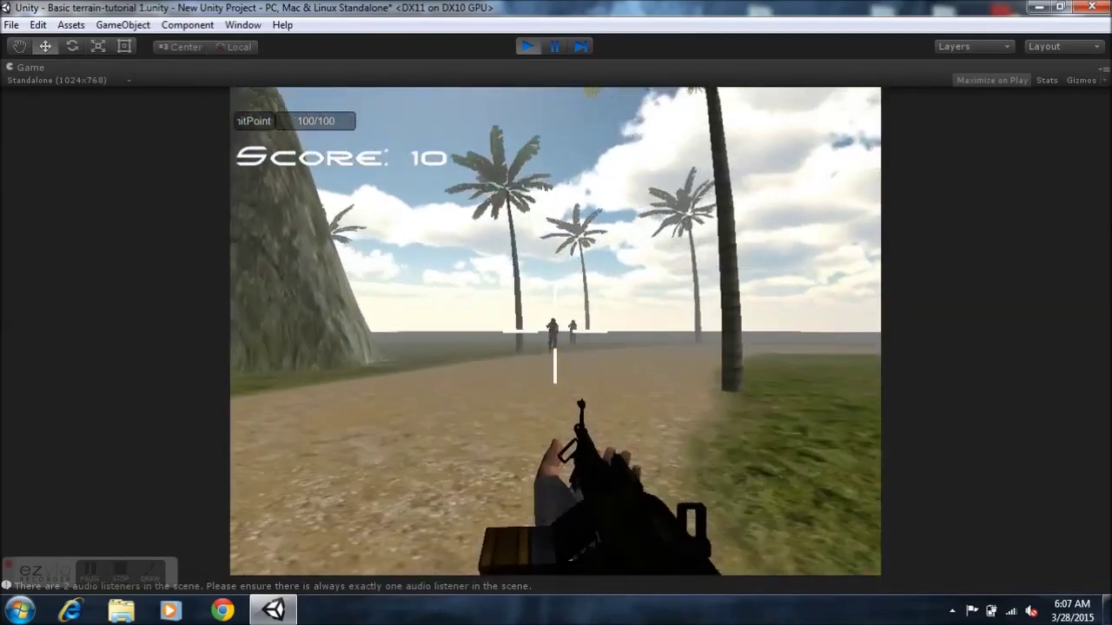
pyautogui.click(555, 352)
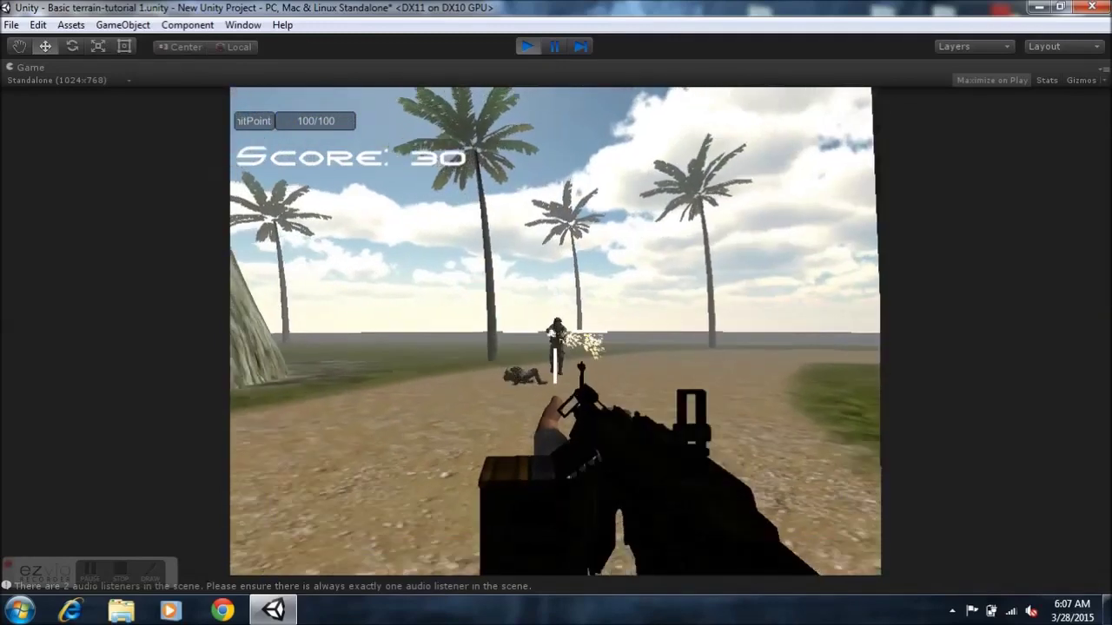
pyautogui.click(555, 352)
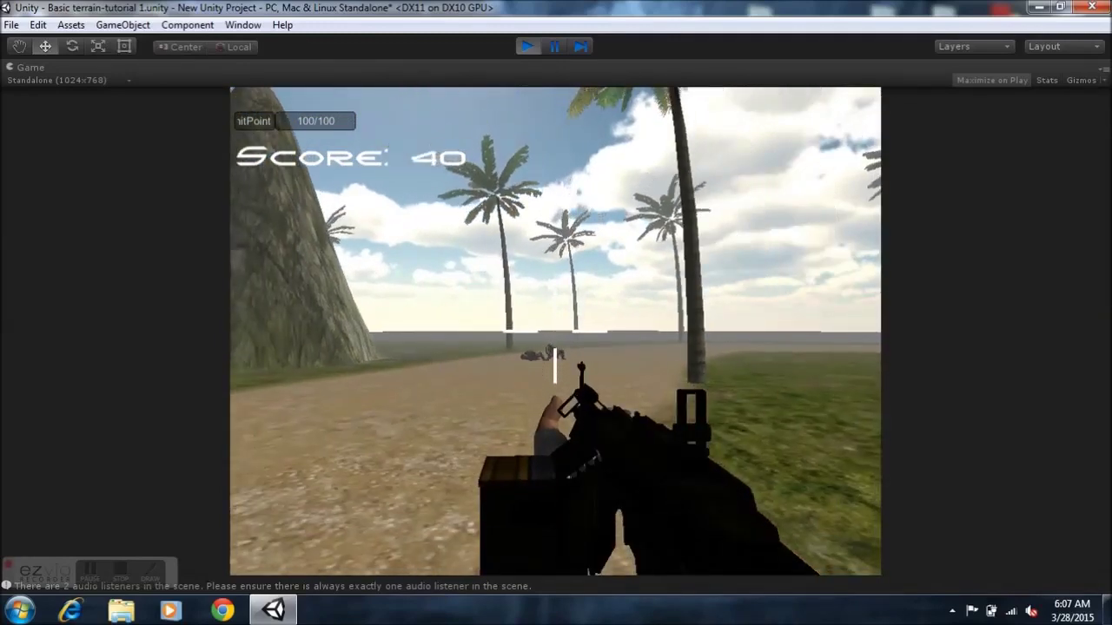
pyautogui.press('Escape')
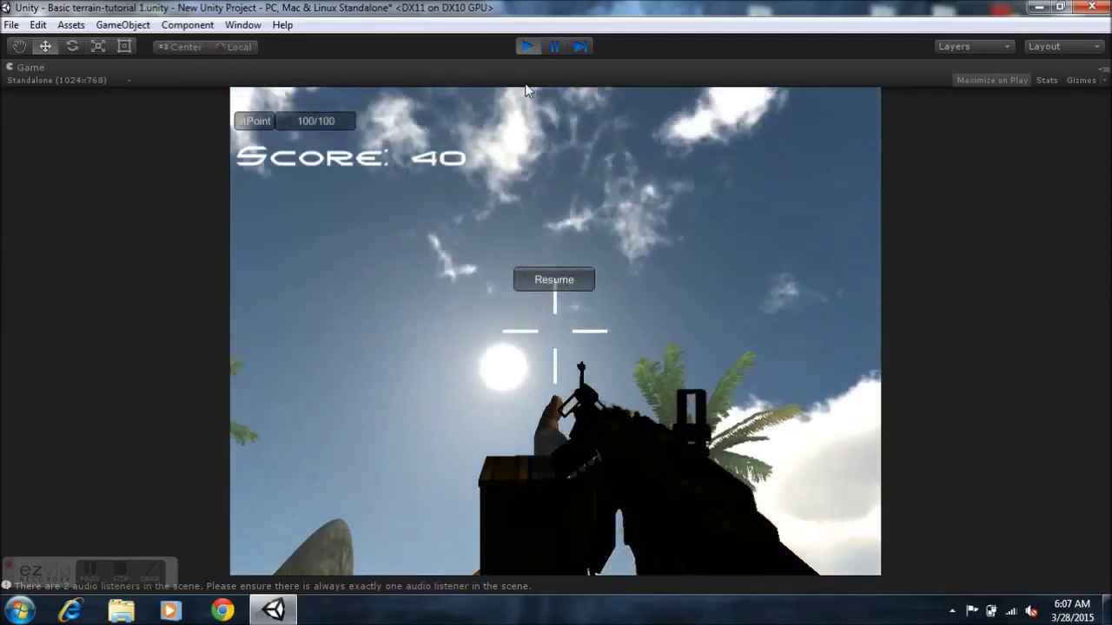
pyautogui.click(526, 47)
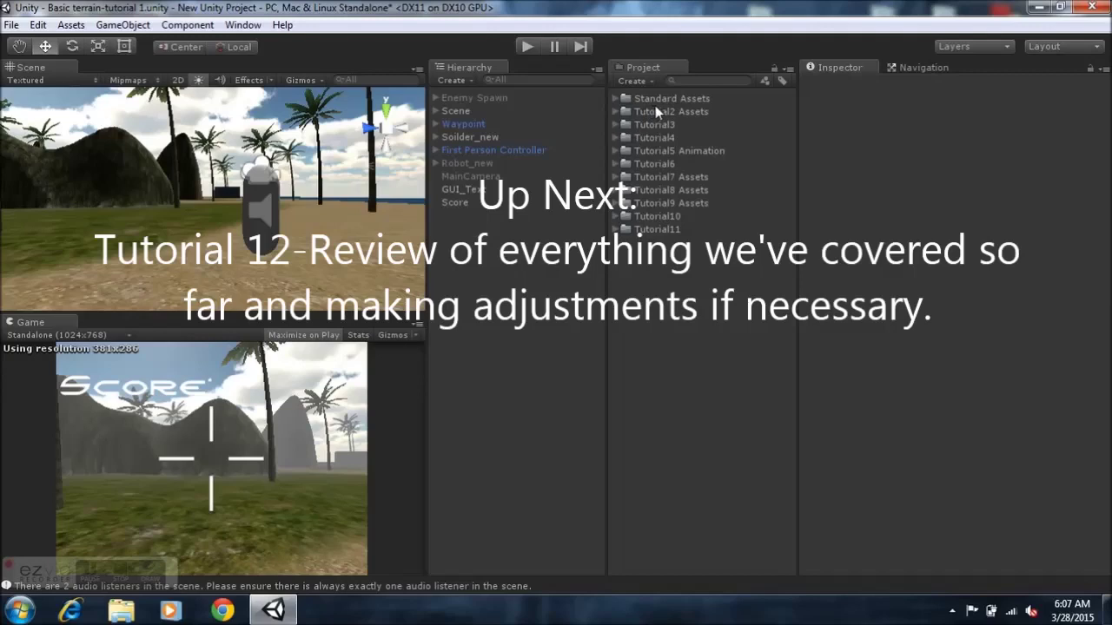
pyautogui.click(659, 230)
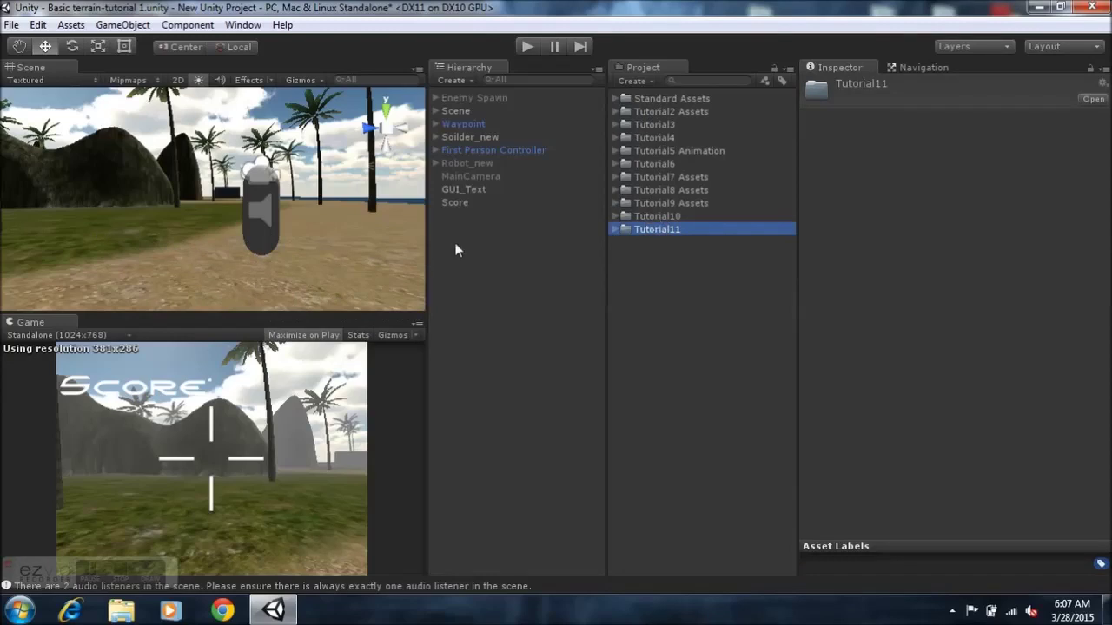
pyautogui.moveTo(252, 170); pyautogui.dragTo(304, 267, button='right')
pyautogui.moveTo(233, 232)
pyautogui.mouseDown(button='right')
pyautogui.moveTo(510, 260)
pyautogui.moveTo(229, 202)
pyautogui.moveTo(278, 209)
pyautogui.moveTo(246, 190)
pyautogui.moveTo(228, 199)
pyautogui.moveTo(233, 221)
pyautogui.mouseUp(button='right')
pyautogui.moveTo(233, 222); pyautogui.dragTo(236, 182)
pyautogui.press('w')
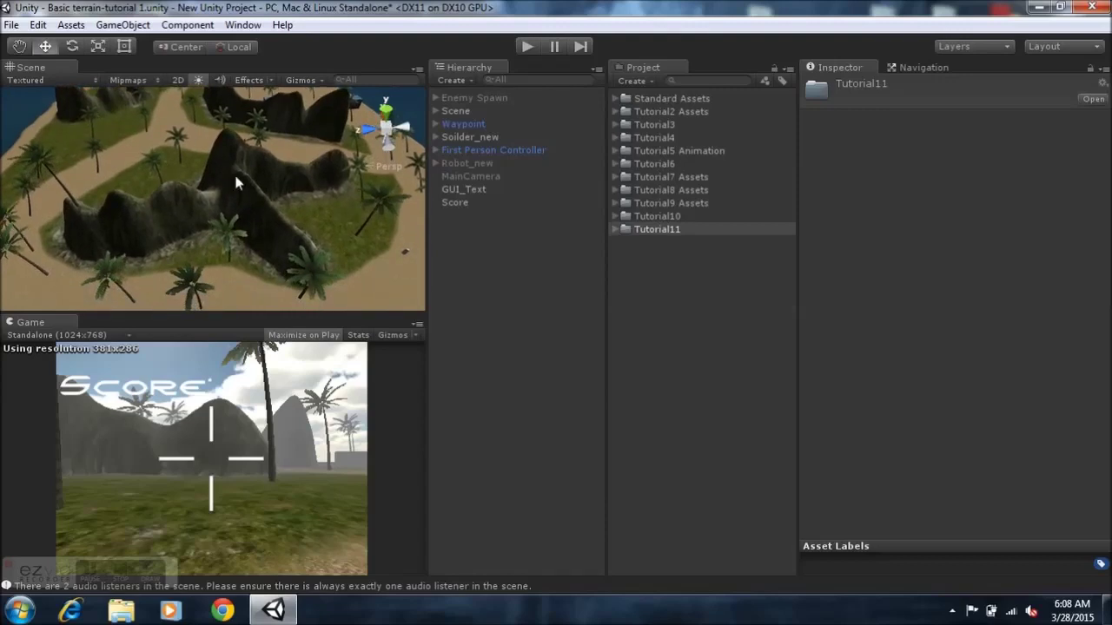